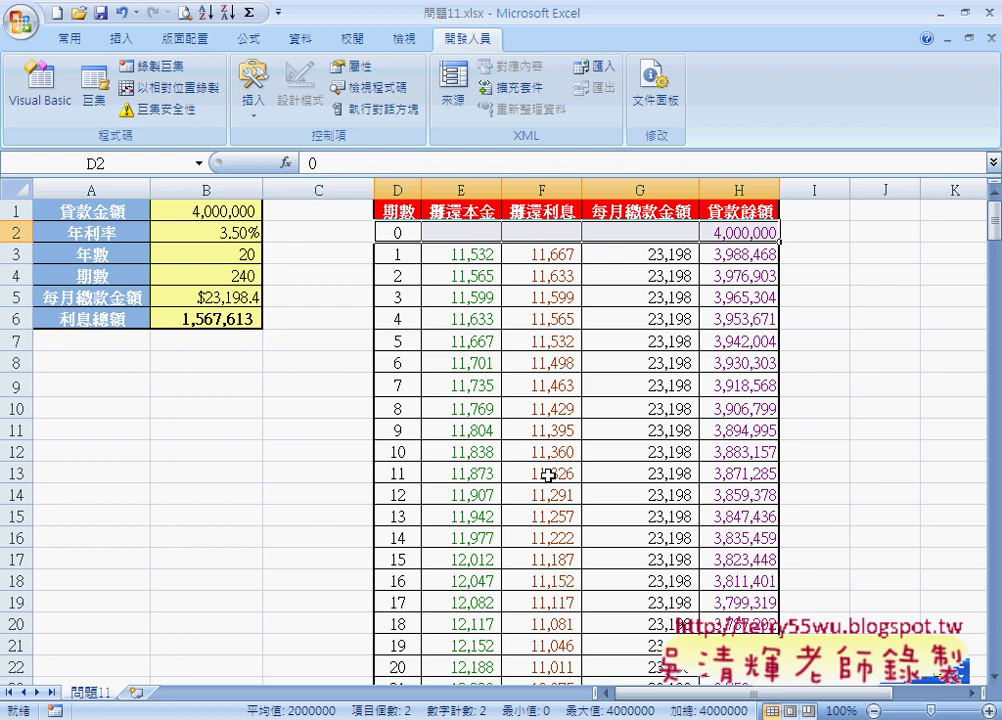
- Check cell E10's formula in 問題11.xlsx, then switch to the 問題11OK.xlsm workbook
click(470, 403)
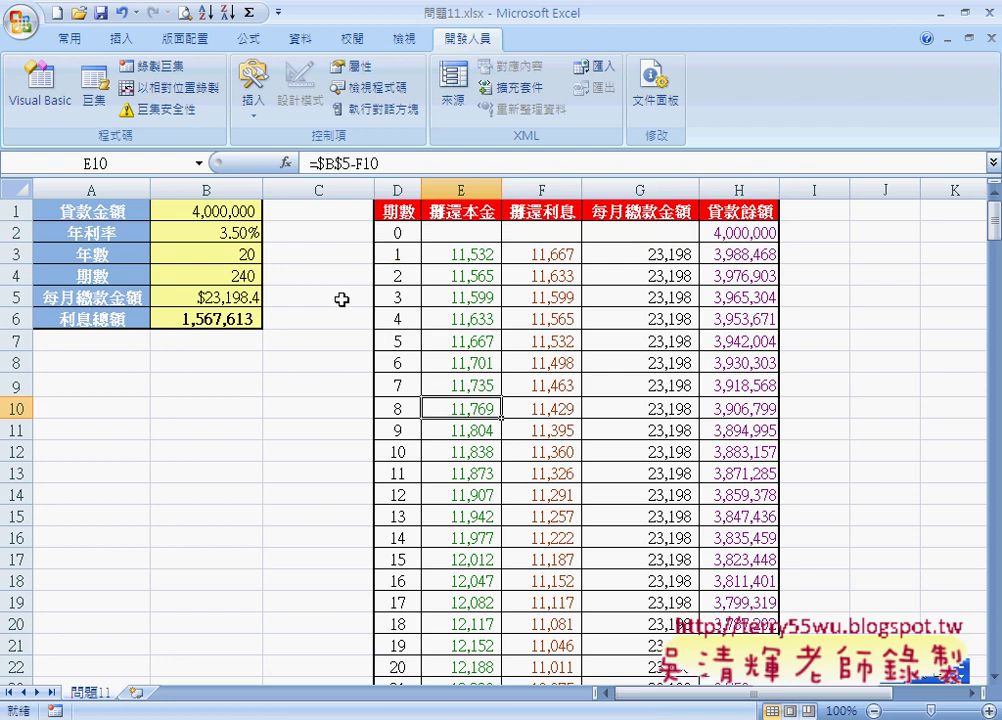
click(828, 275)
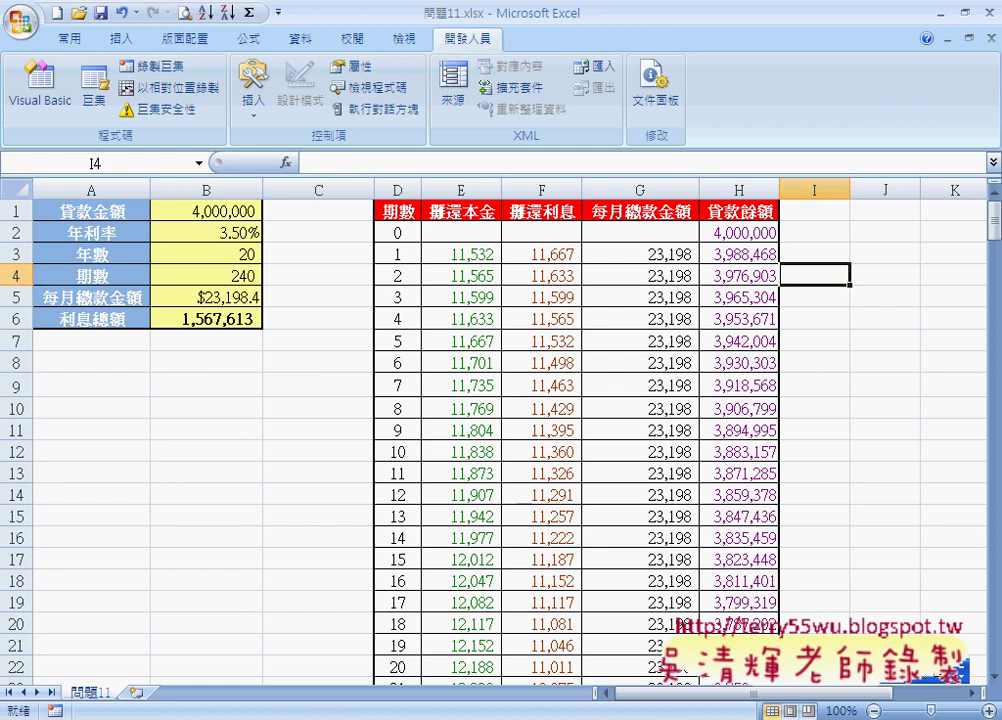
click(770, 716)
click(783, 690)
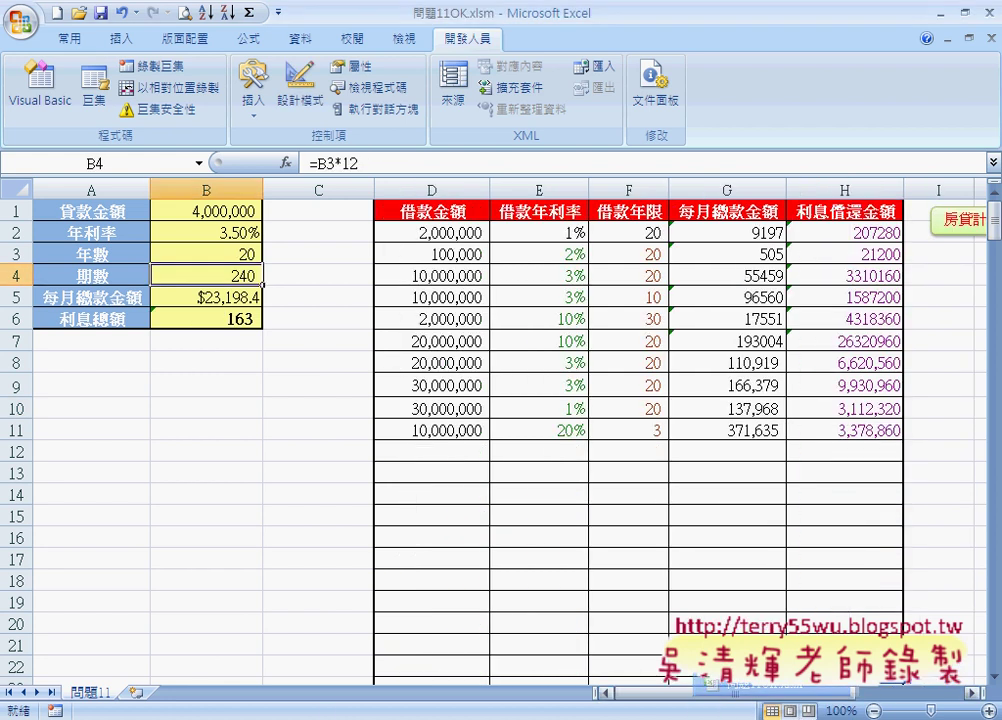
mouse_move(797, 706)
mouse_down()
mouse_move(807, 703)
mouse_move(793, 698)
mouse_up()
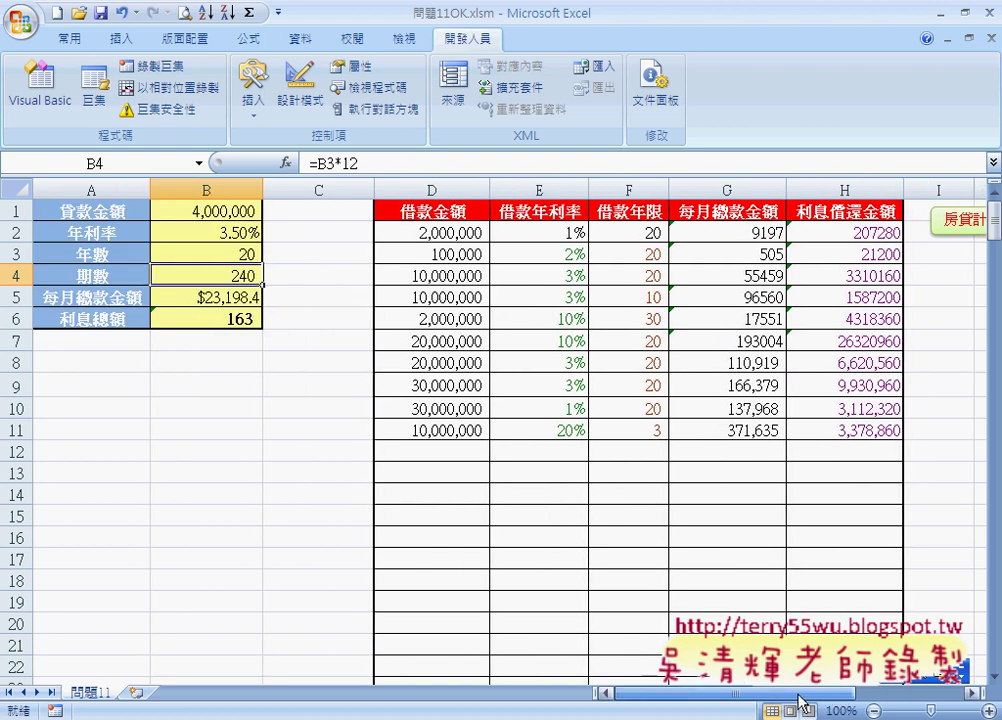
click(454, 448)
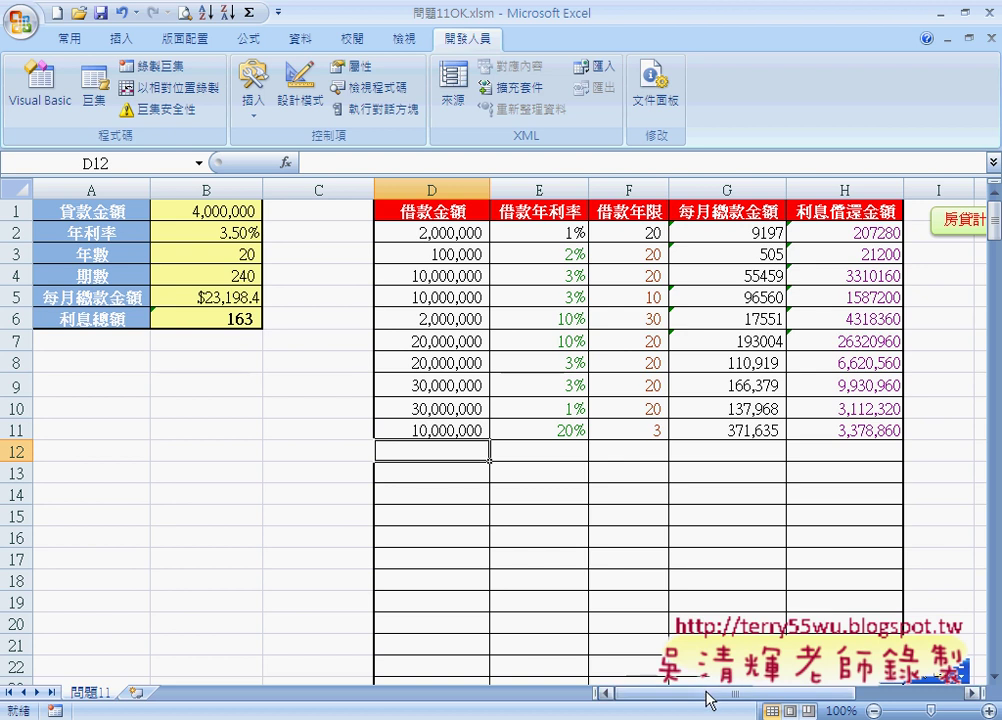
drag(708, 698, 727, 698)
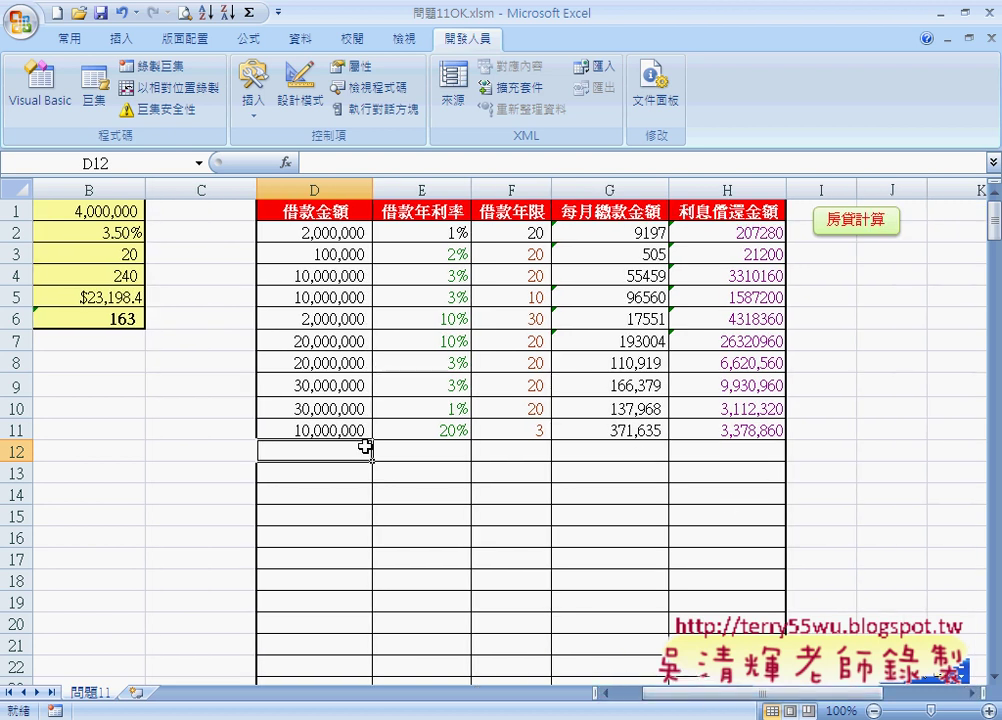
click(443, 452)
click(510, 455)
click(628, 465)
click(655, 455)
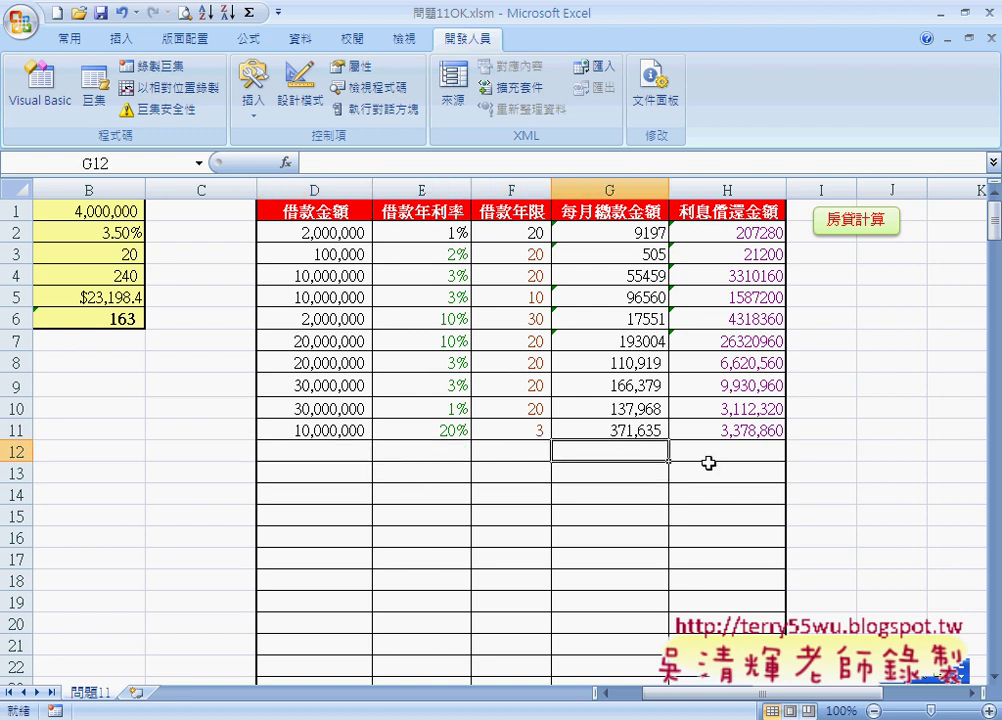
click(708, 465)
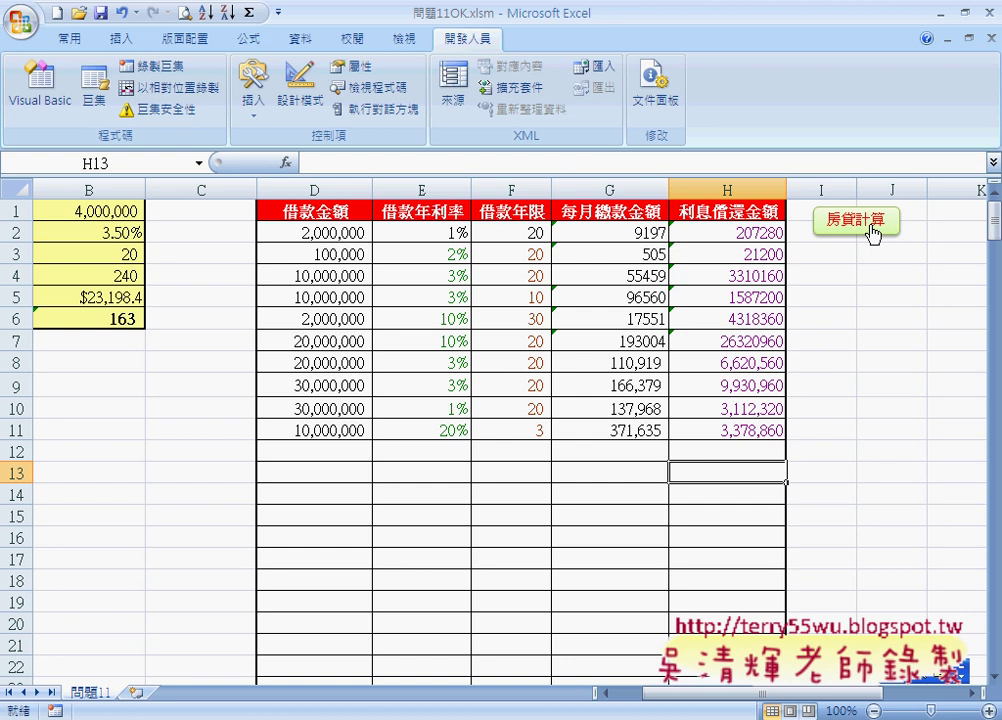
- Launch the 房貸計算 form and drag it right so columns D–F are visible
click(874, 232)
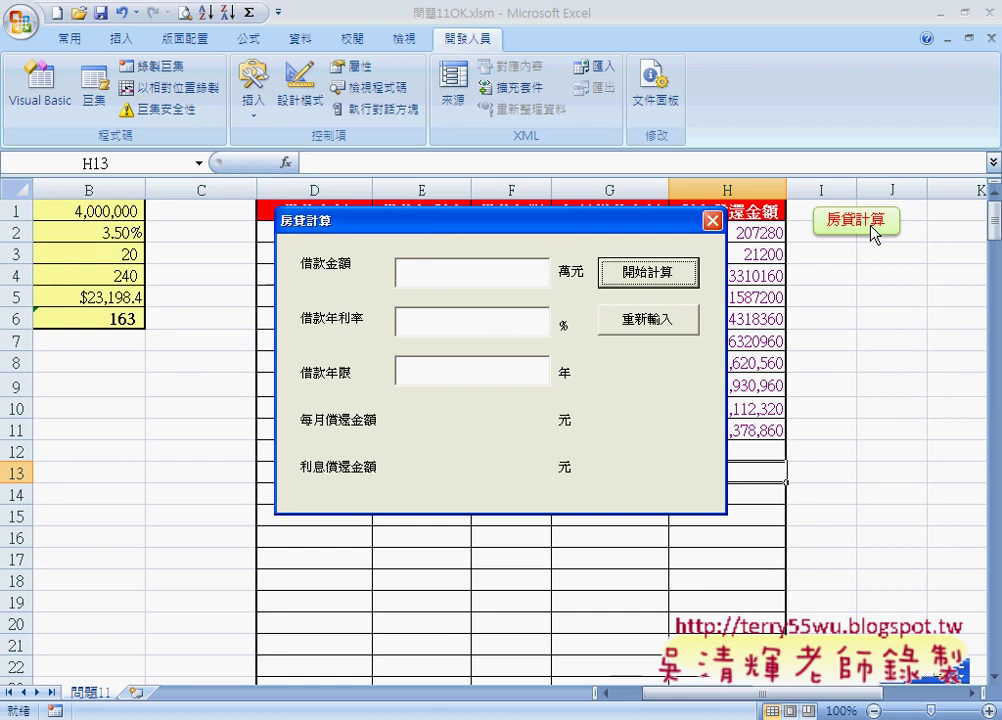
mouse_move(535, 223)
mouse_down()
mouse_move(797, 220)
mouse_move(744, 62)
mouse_up()
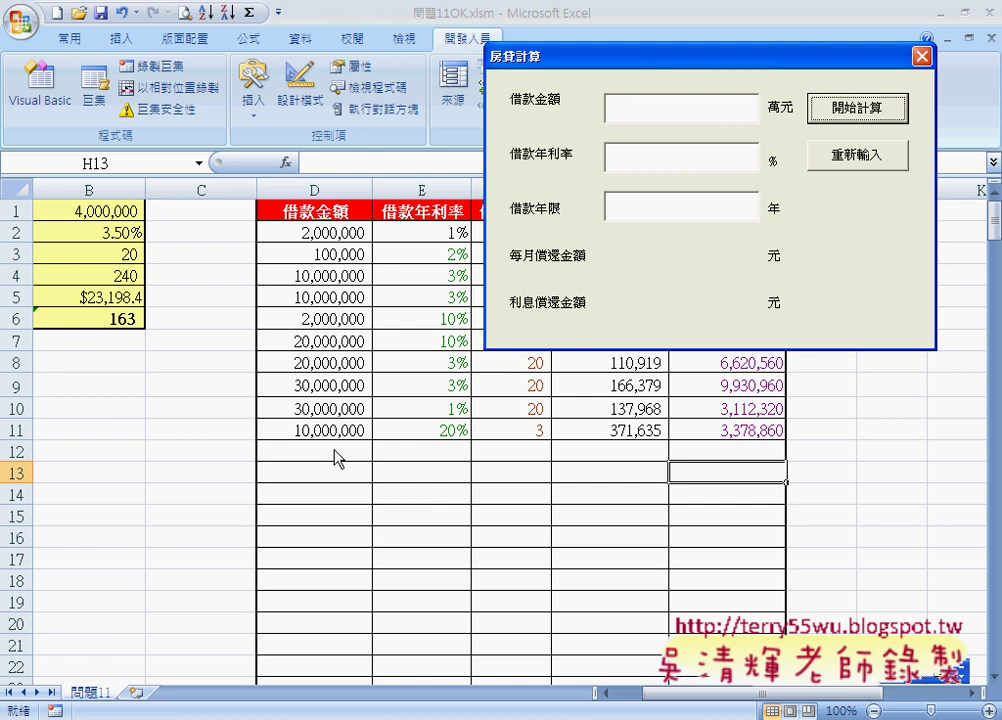
click(680, 118)
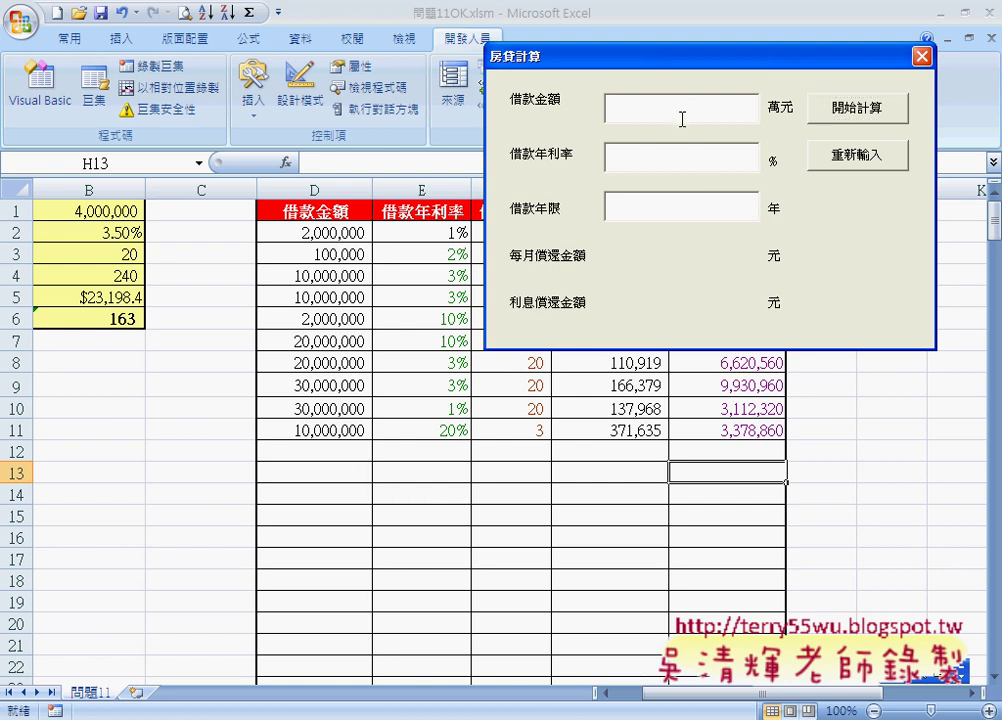
- Calculate 100萬元 at 2% over 20 years, appending row 12 (payment 5058, interest 213920)
text(100)
click(668, 160)
text(2)
click(684, 201)
text(20)
click(873, 119)
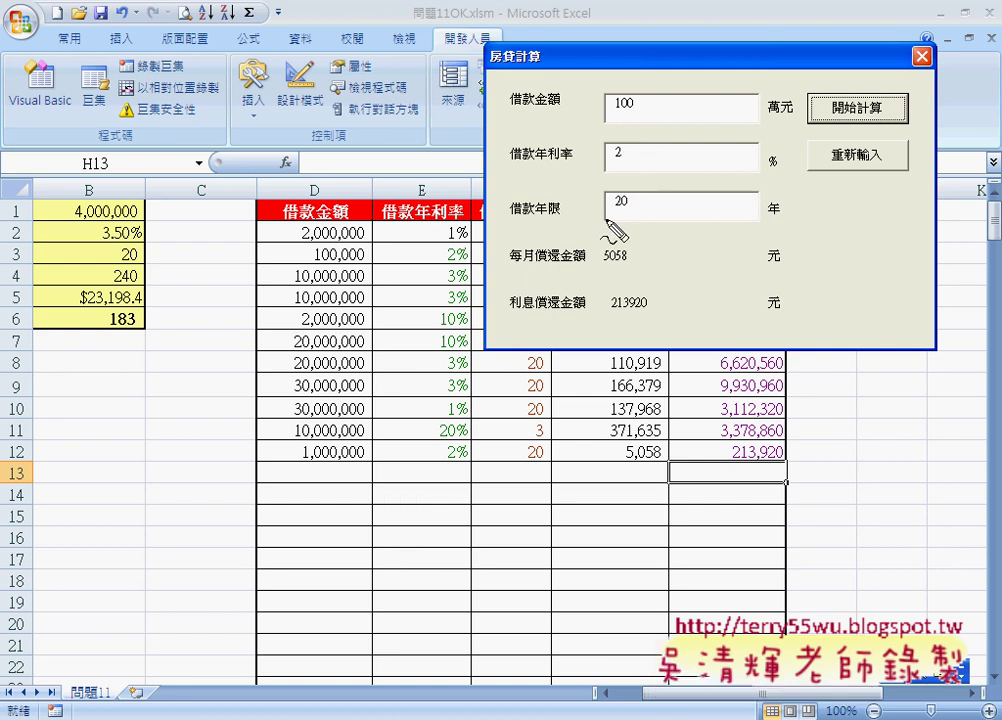
mouse_move(607, 217)
mouse_down()
mouse_move(656, 117)
mouse_move(607, 215)
mouse_move(617, 244)
mouse_move(630, 246)
mouse_up()
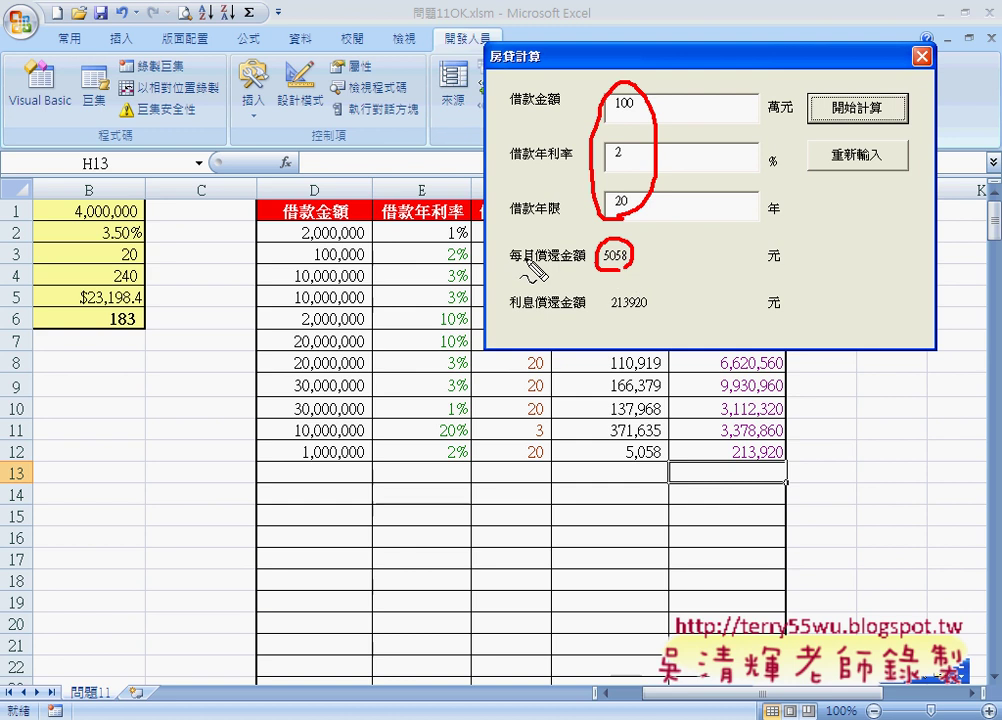
drag(510, 265, 590, 266)
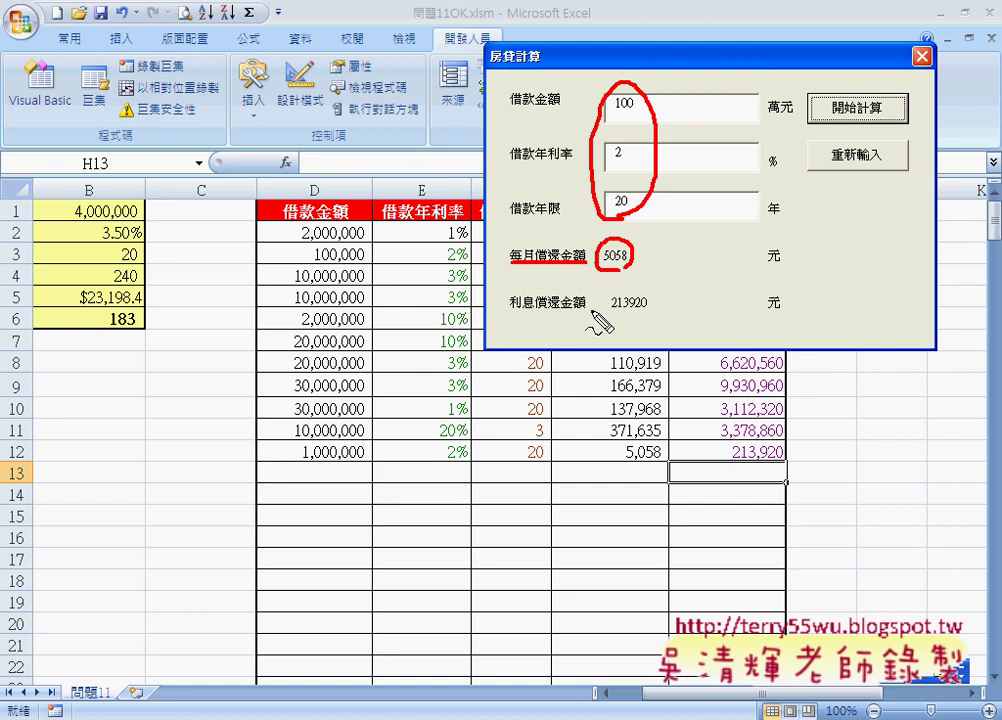
drag(620, 311, 646, 309)
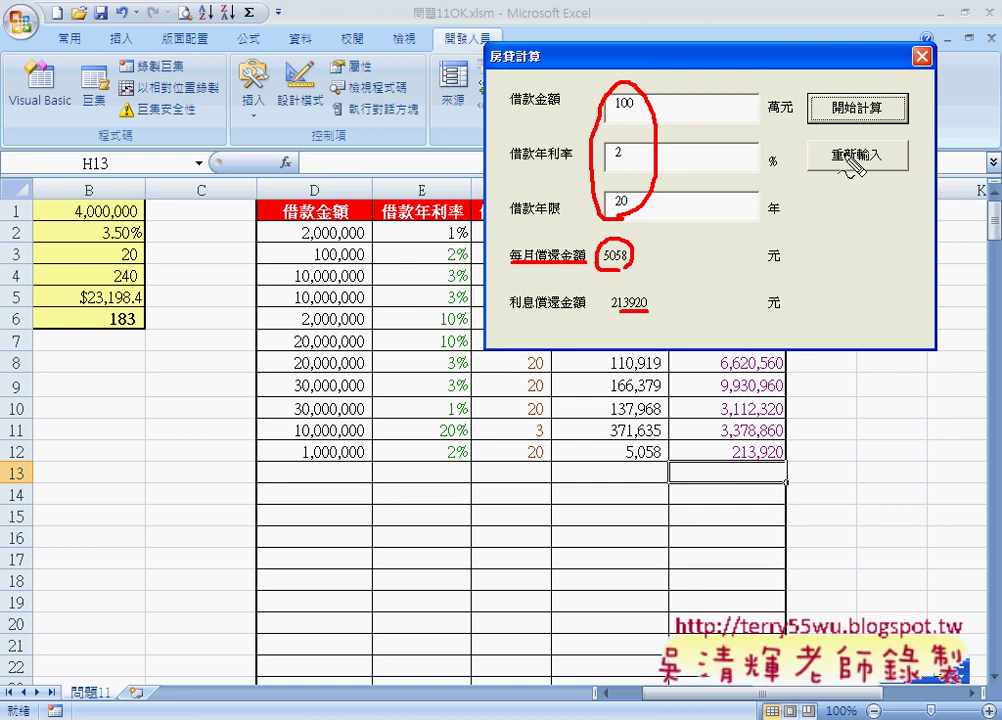
mouse_move(843, 90)
mouse_down()
mouse_move(852, 128)
mouse_move(838, 92)
mouse_up()
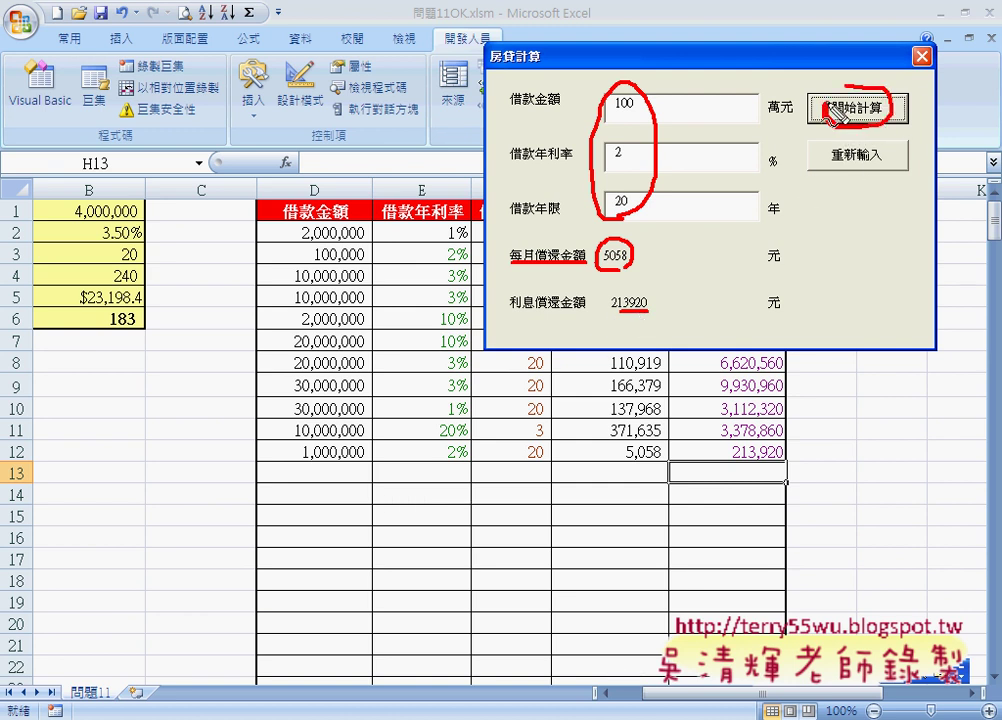
drag(663, 243, 686, 238)
drag(664, 296, 700, 294)
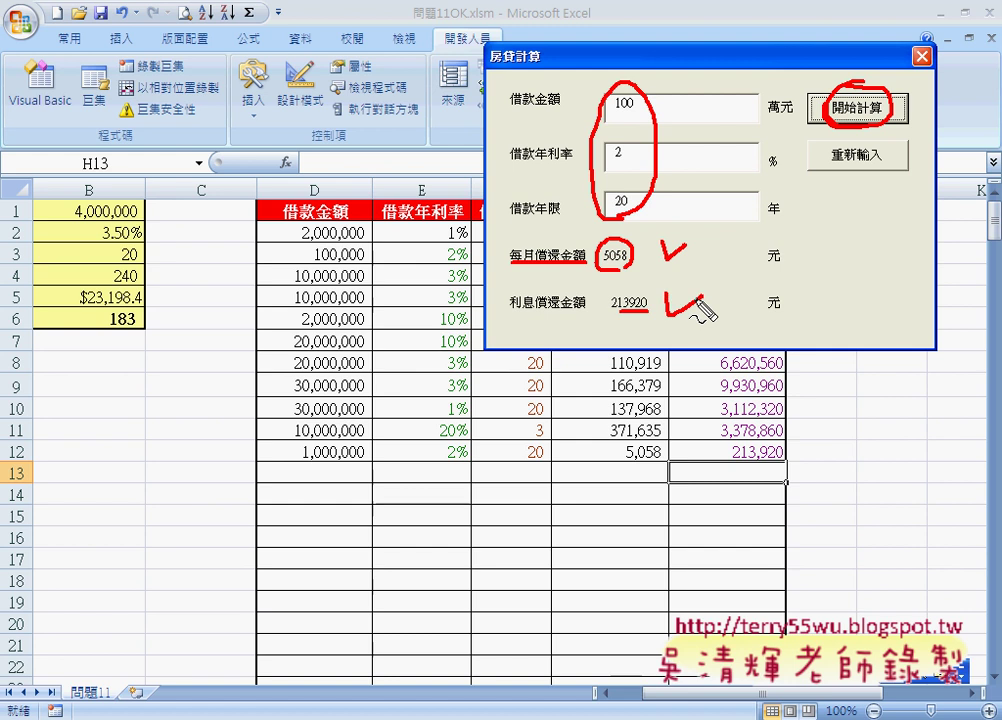
mouse_move(292, 470)
mouse_down()
mouse_move(532, 469)
mouse_move(306, 430)
mouse_move(268, 433)
mouse_move(269, 467)
mouse_up()
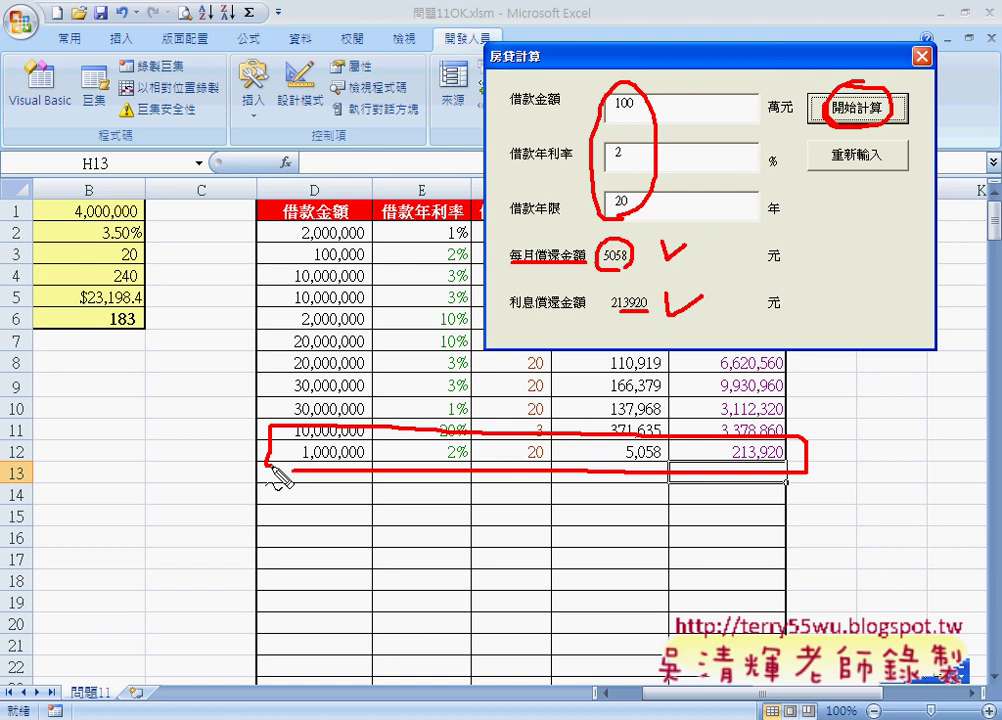
key(Escape)
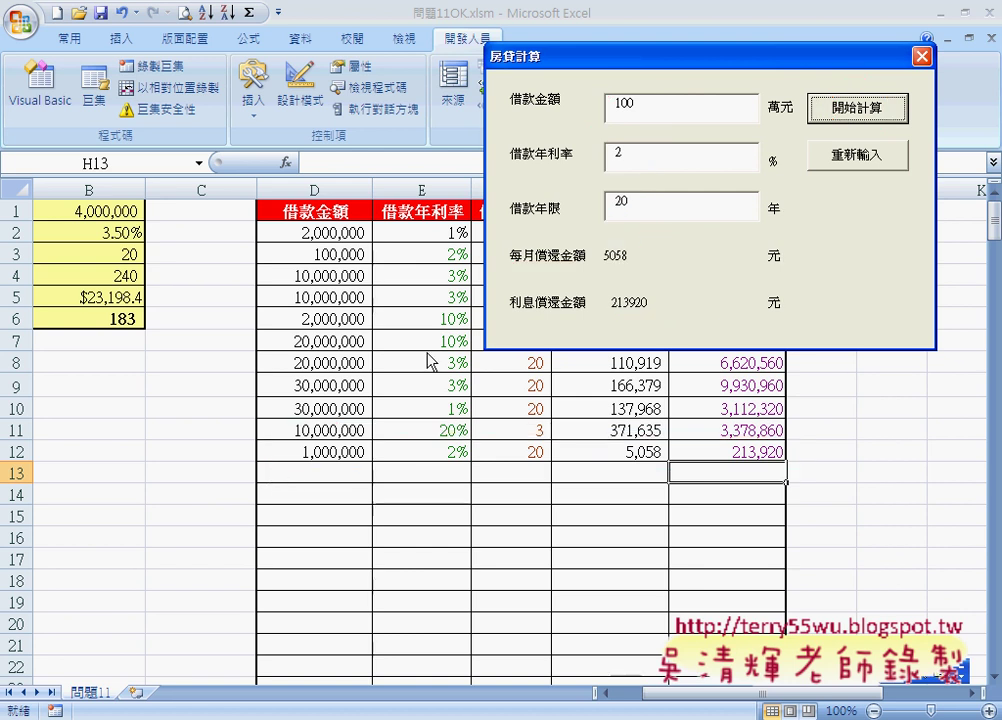
- Change the loan amount to 2000萬元 and recalculate, appending row 13 (101,176 monthly, 4,282,240 interest)
double_click(621, 104)
click(654, 106)
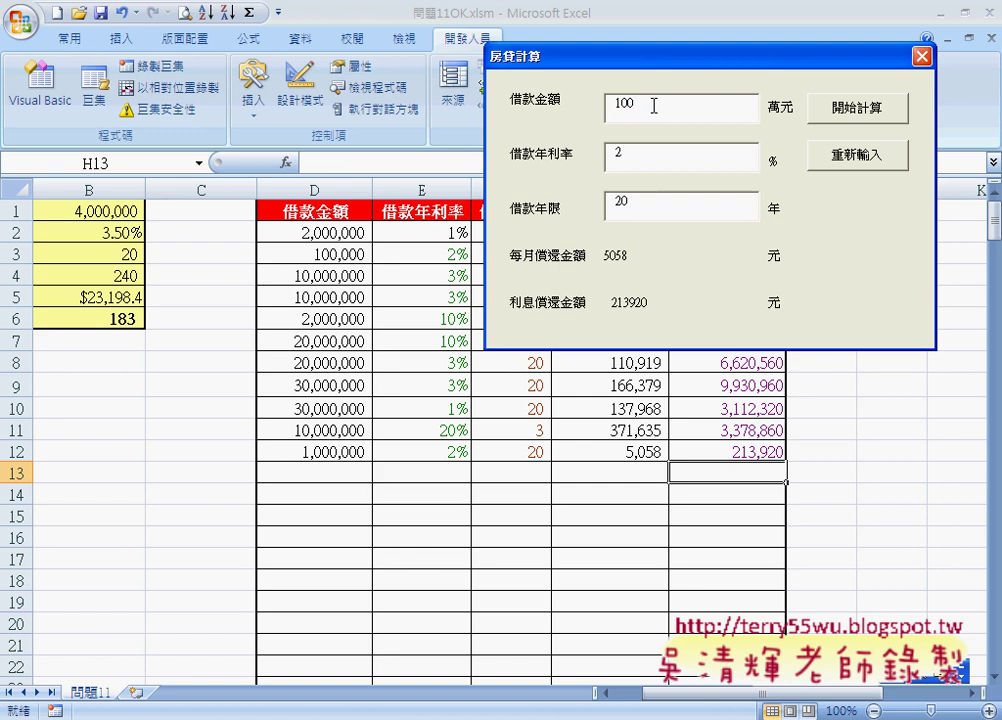
text(0)
key(Delete)
text(2)
click(676, 158)
click(846, 112)
click(847, 118)
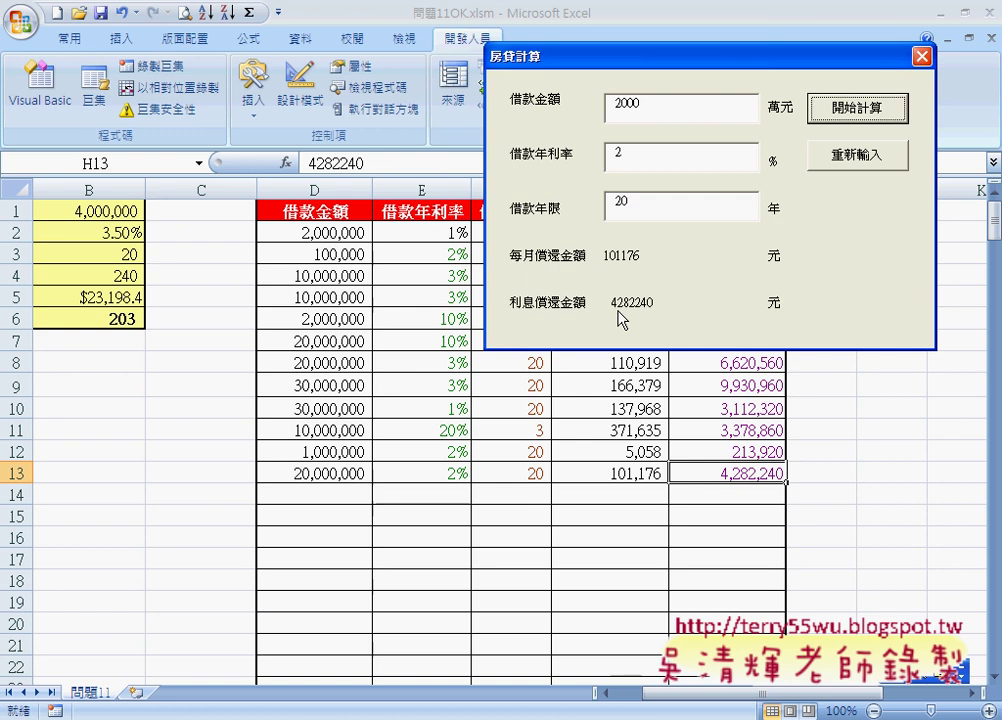
click(640, 207)
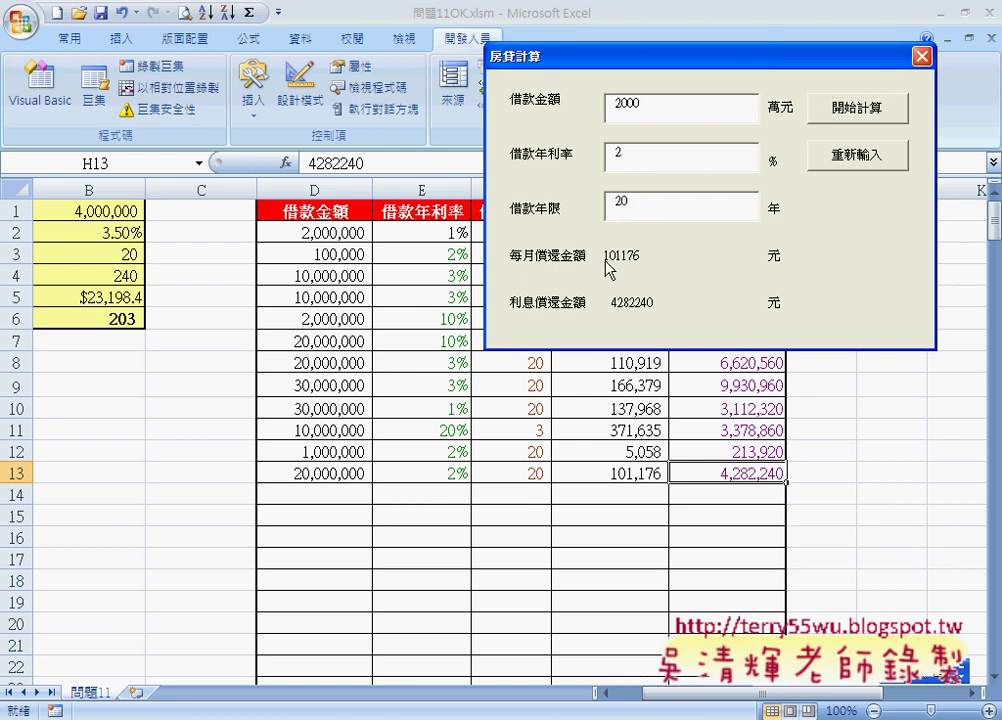
double_click(615, 105)
- Reset the form with 重新輸入 and close it, leaving the table through row 13
click(858, 157)
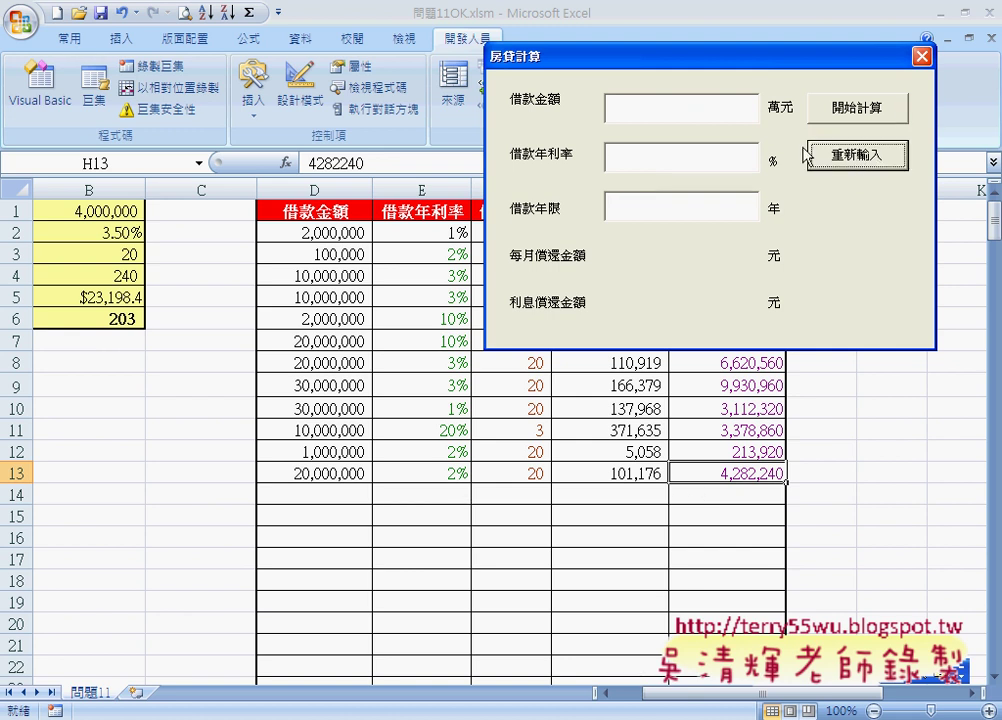
click(920, 57)
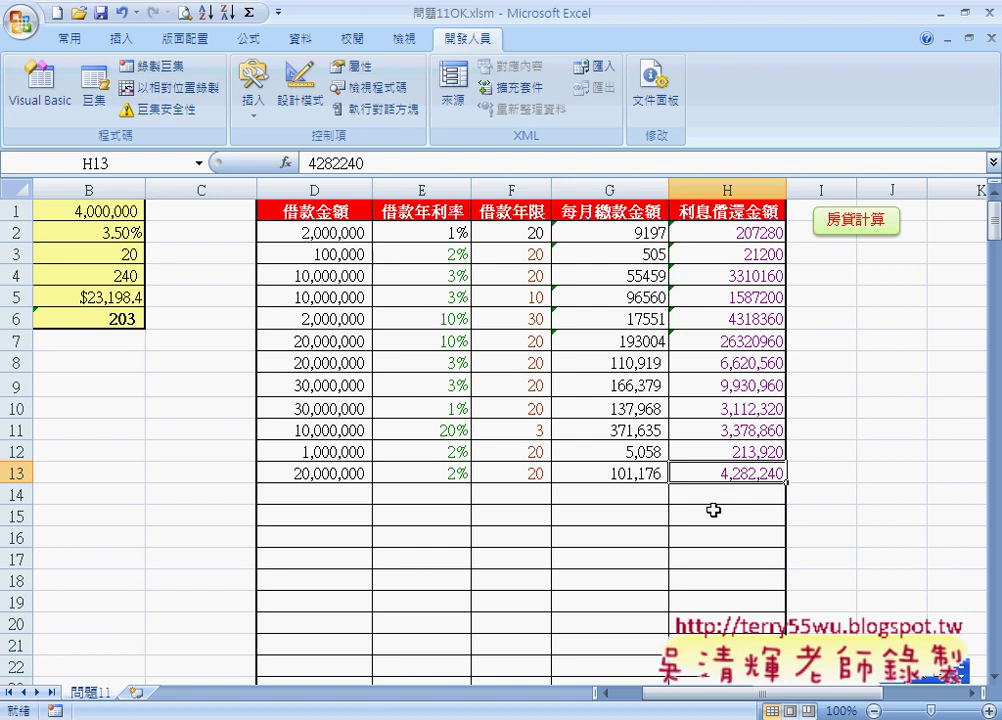
drag(740, 474, 318, 476)
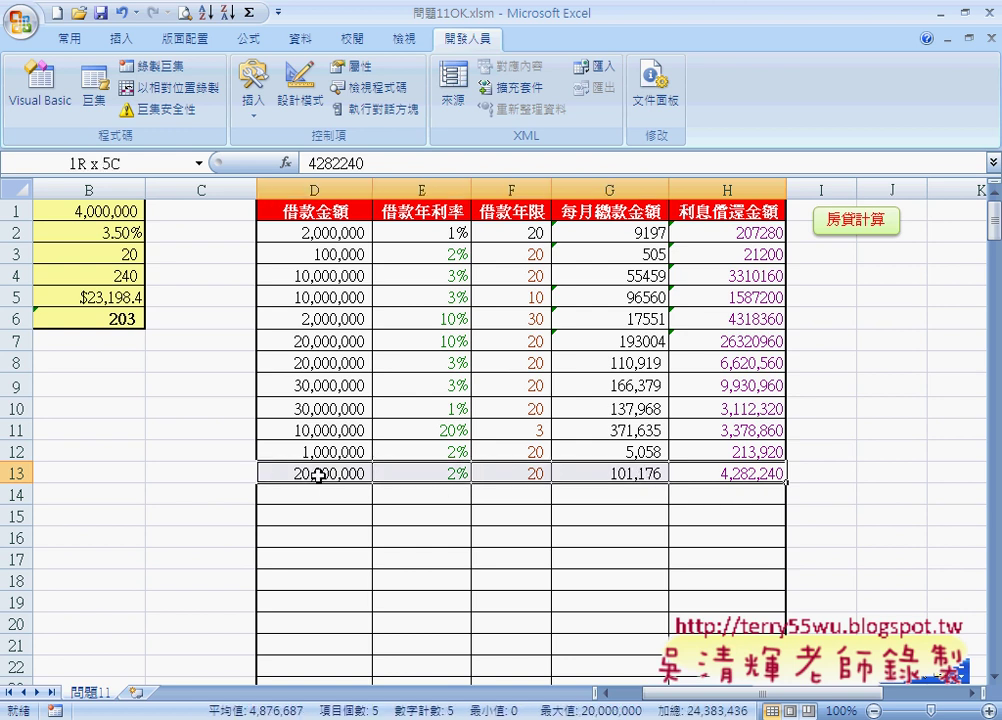